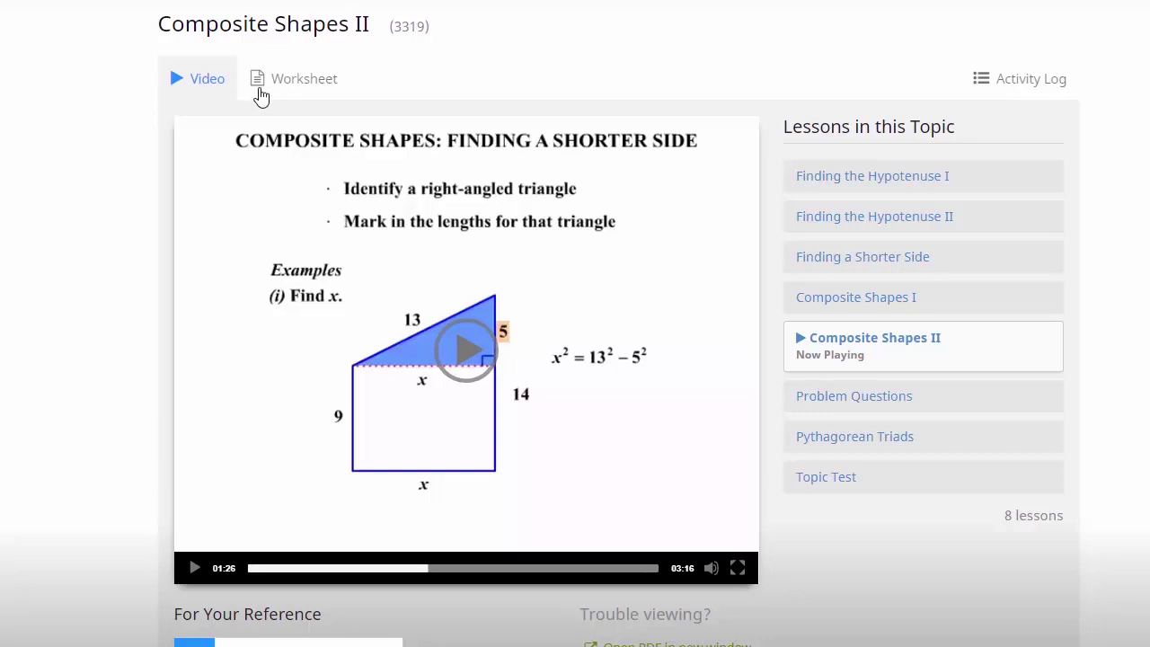
Show the Composite Shapes II worksheet steps on the lesson's Worksheet tab.
left_click(298, 82)
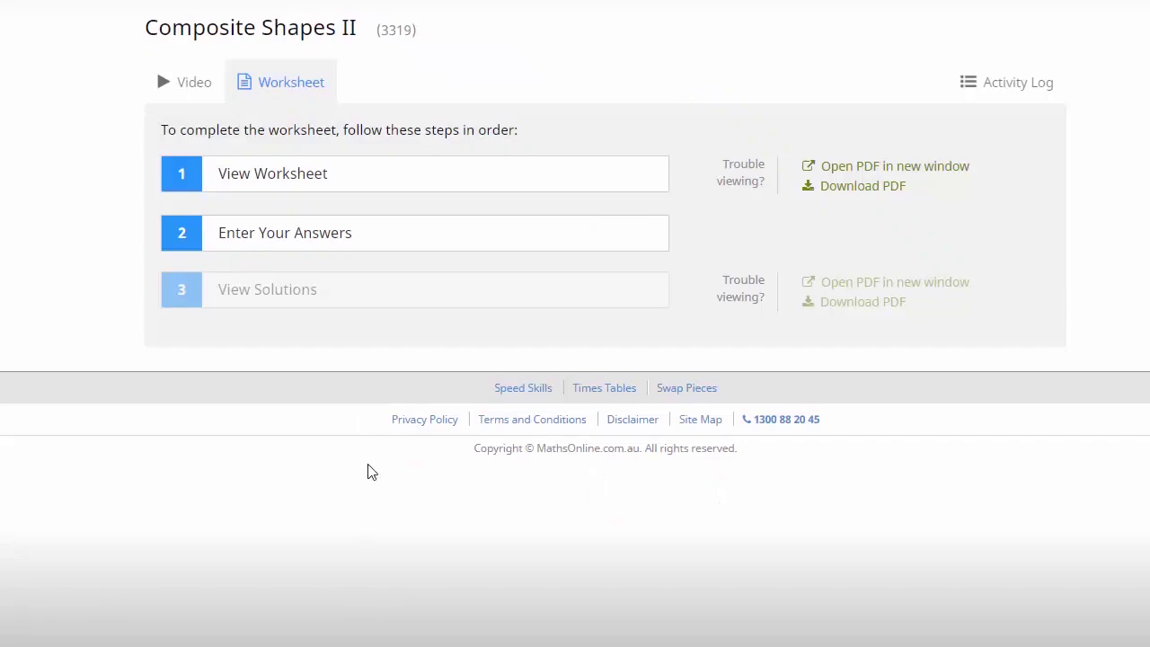
Enter the answers BHLJSRPX into worksheet boxes 1–8 and submit them for marking.
left_click(346, 248)
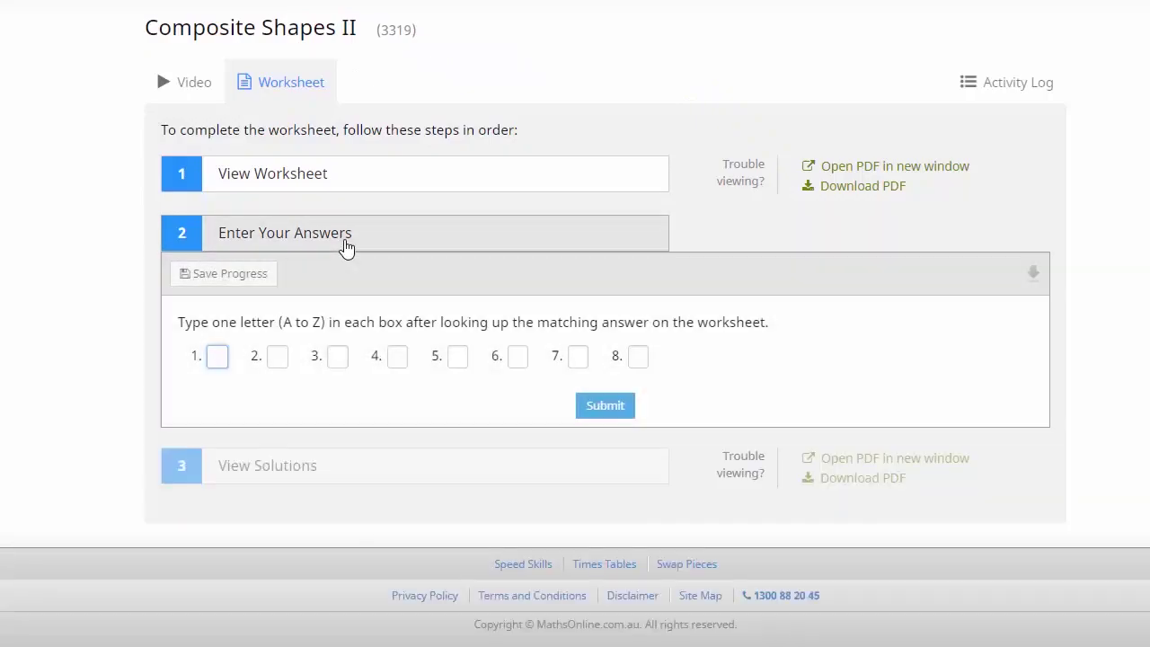
type("BHLJS")
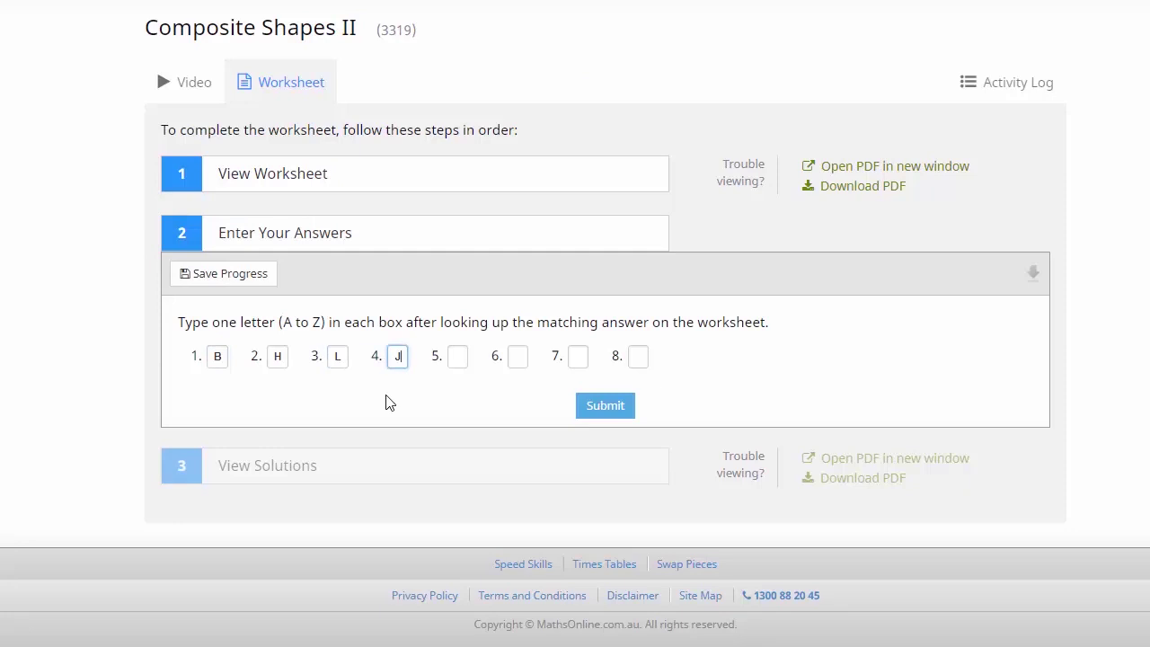
type("RPX")
left_click(624, 404)
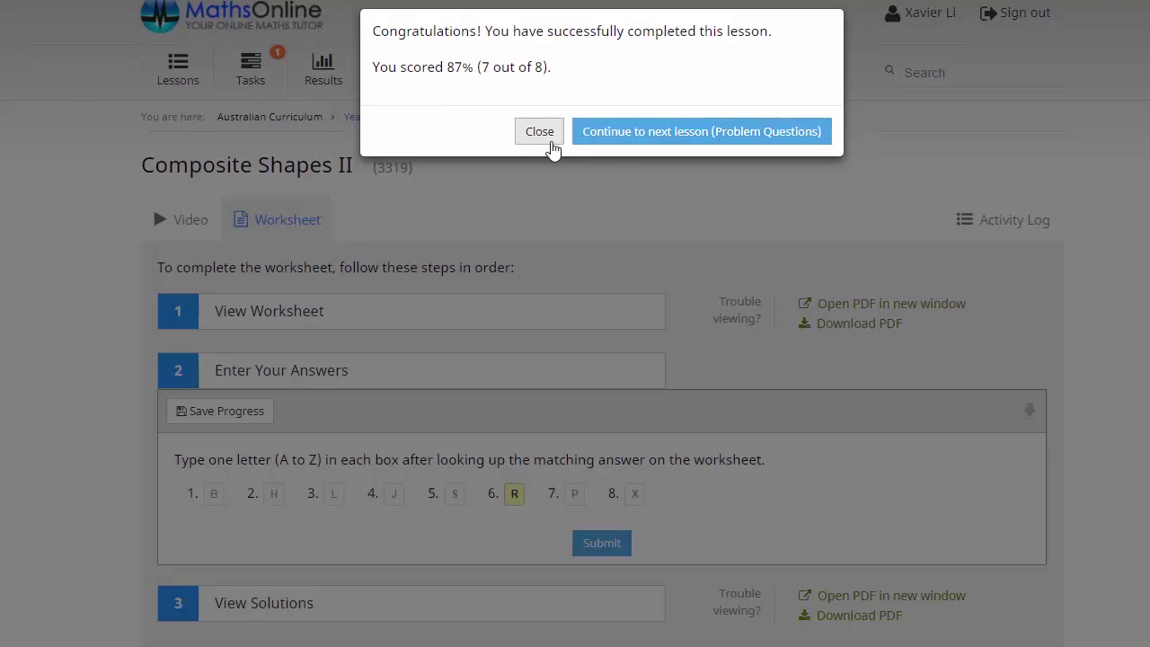
Close the completion message and scroll down to the marked answers.
left_click(540, 131)
scroll(517, 383, "down", 2)
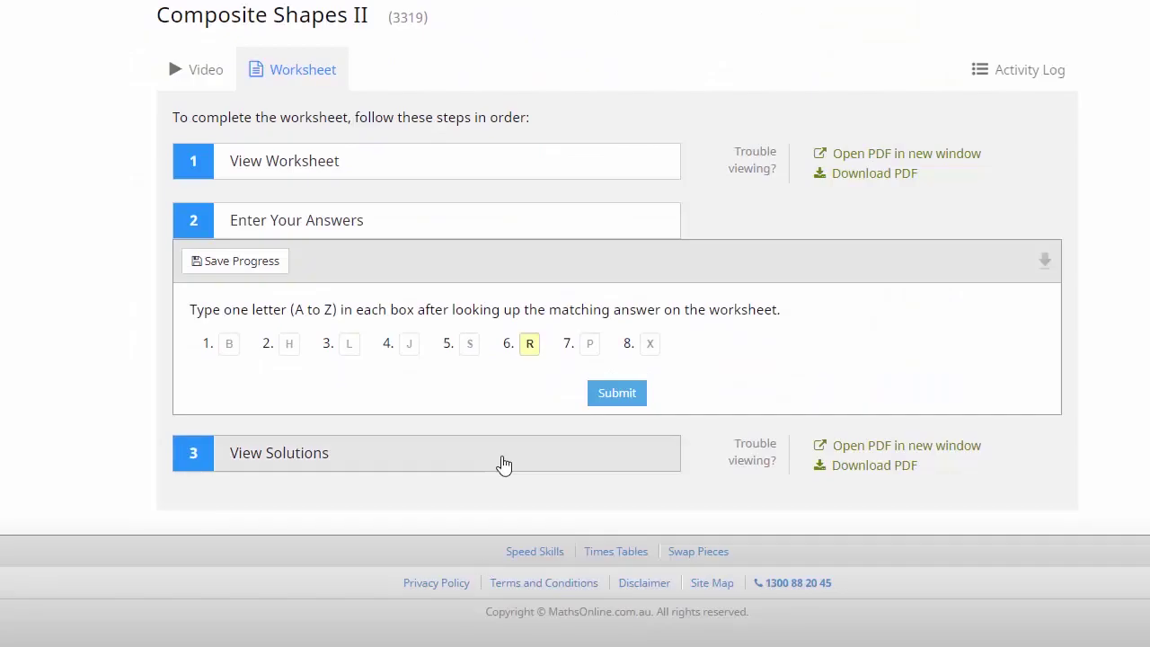
Change answer 6 from R to N, resubmit for 100%, and close the completion message.
double_click(531, 345)
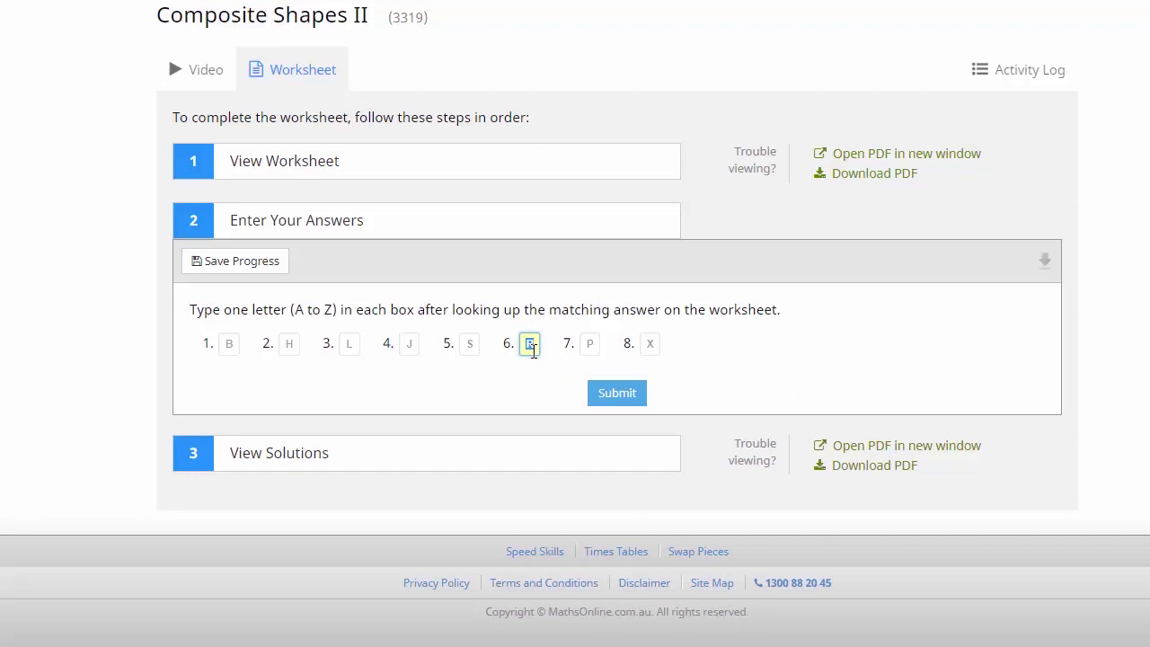
type("N")
left_click(612, 393)
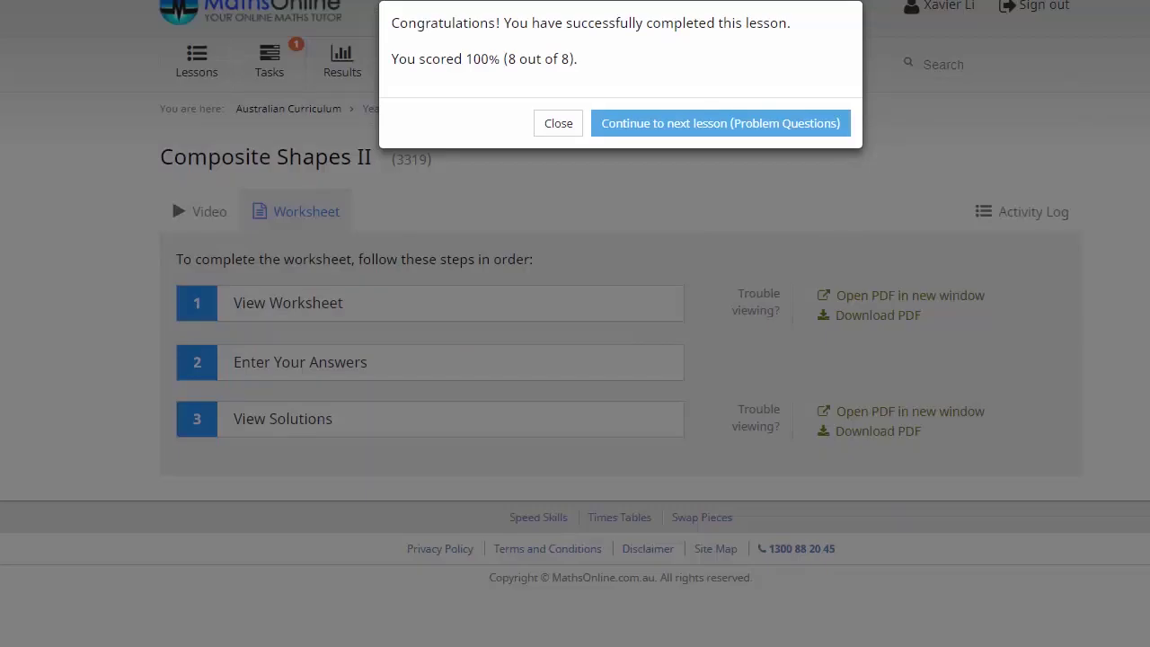
left_click(172, 197)
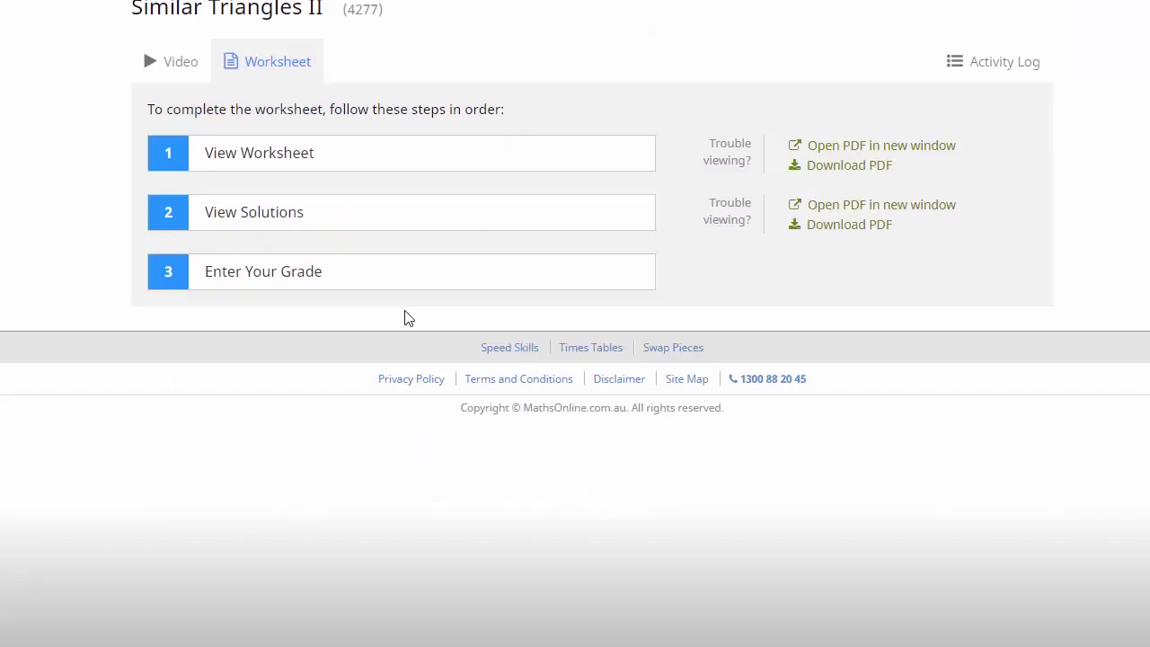
Submit a self-marked grade of 100 for the Similar Triangles II worksheet.
left_click(288, 282)
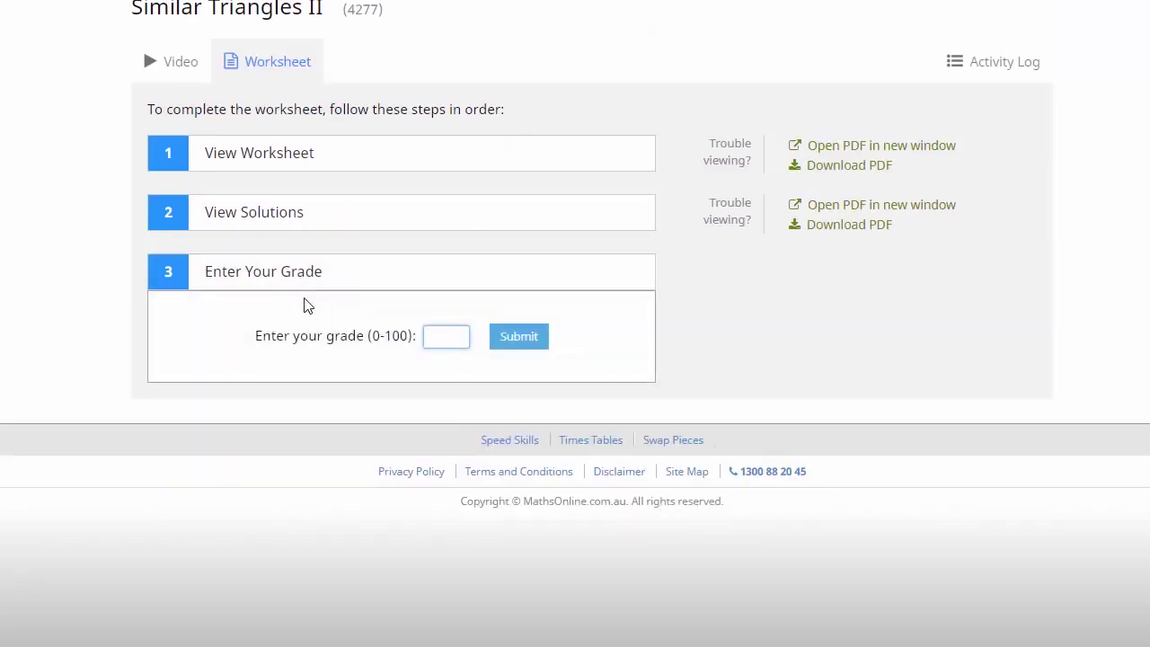
type("100")
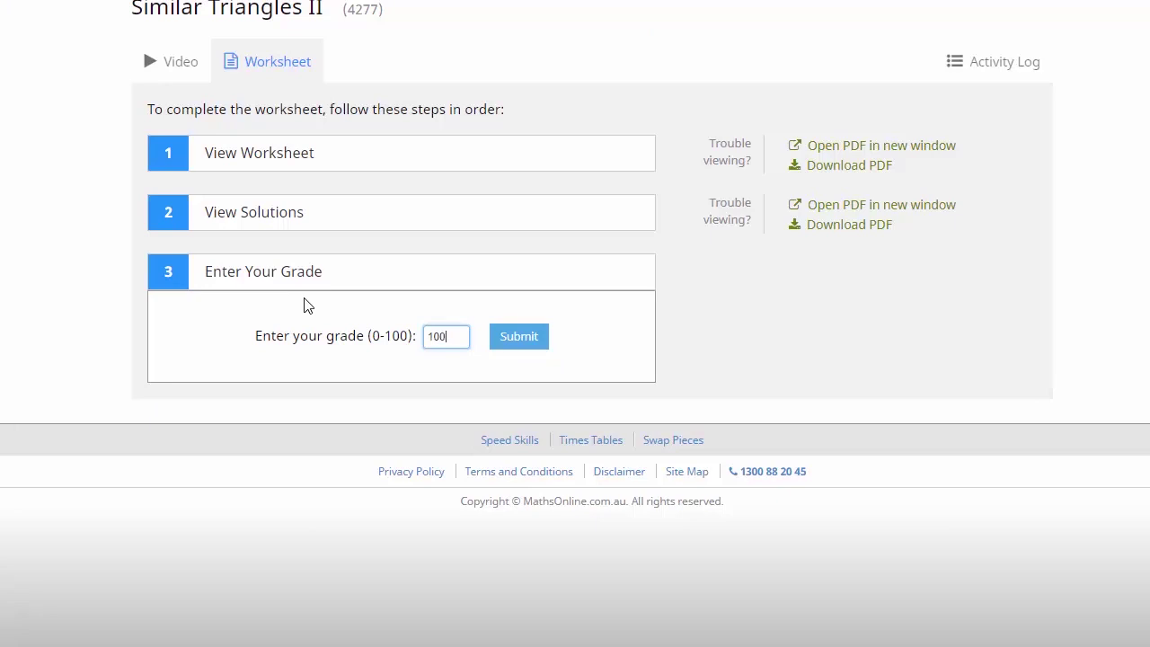
left_click(520, 338)
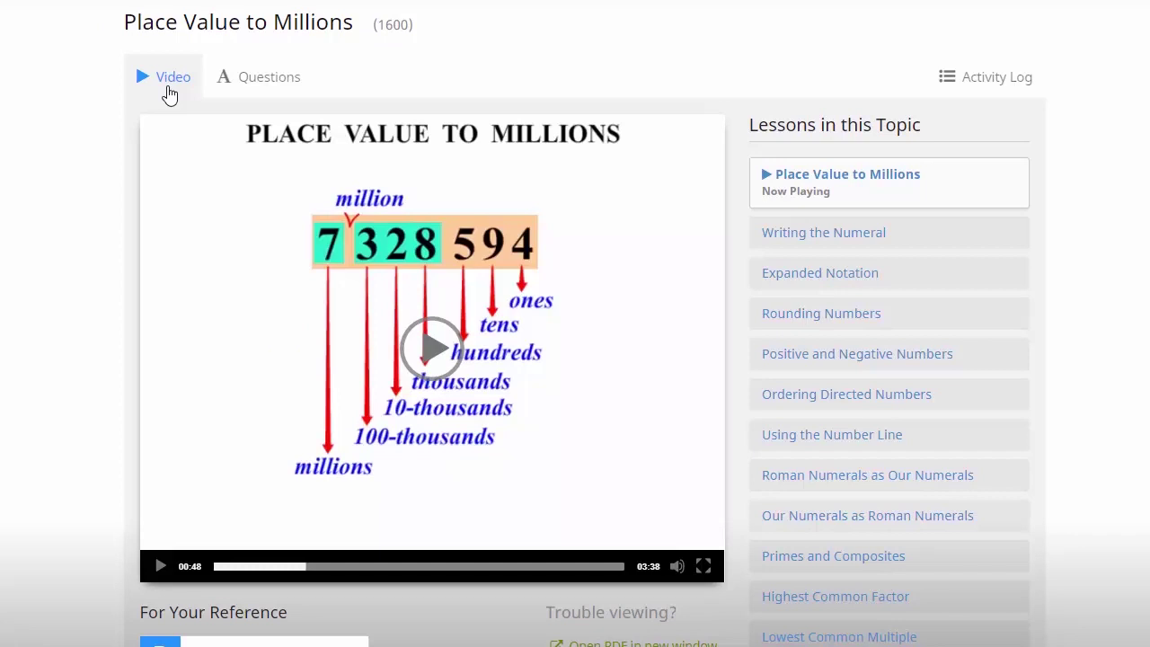
Switch from the Place Value to Millions video to its Questions tab and start the questions.
left_click(255, 88)
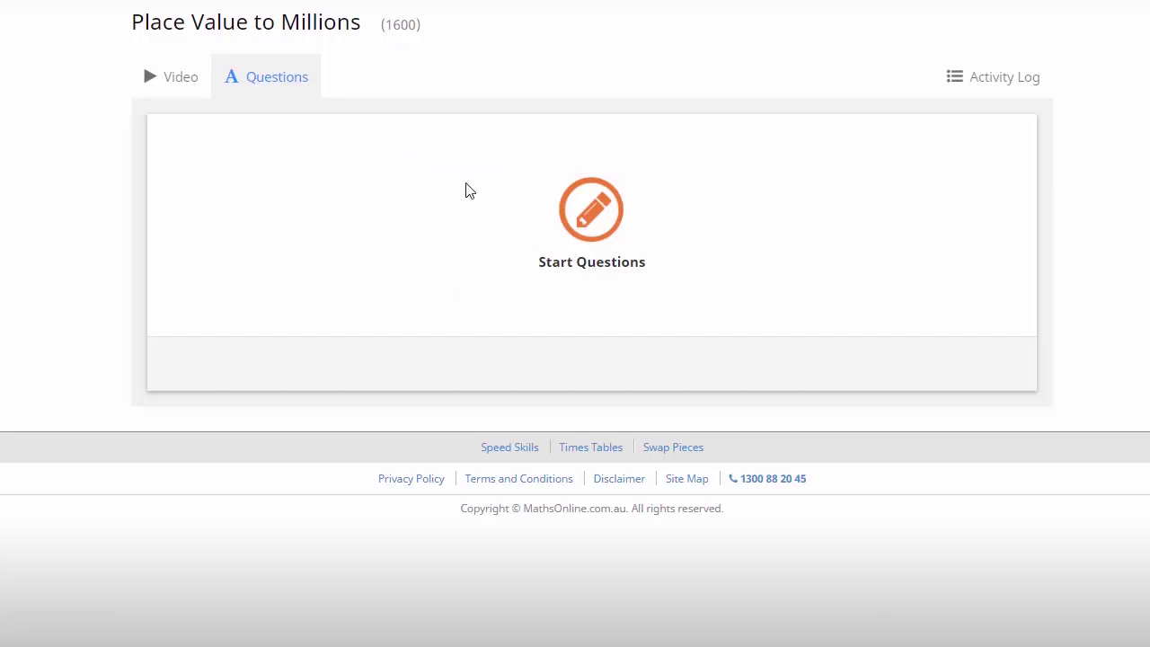
left_click(592, 241)
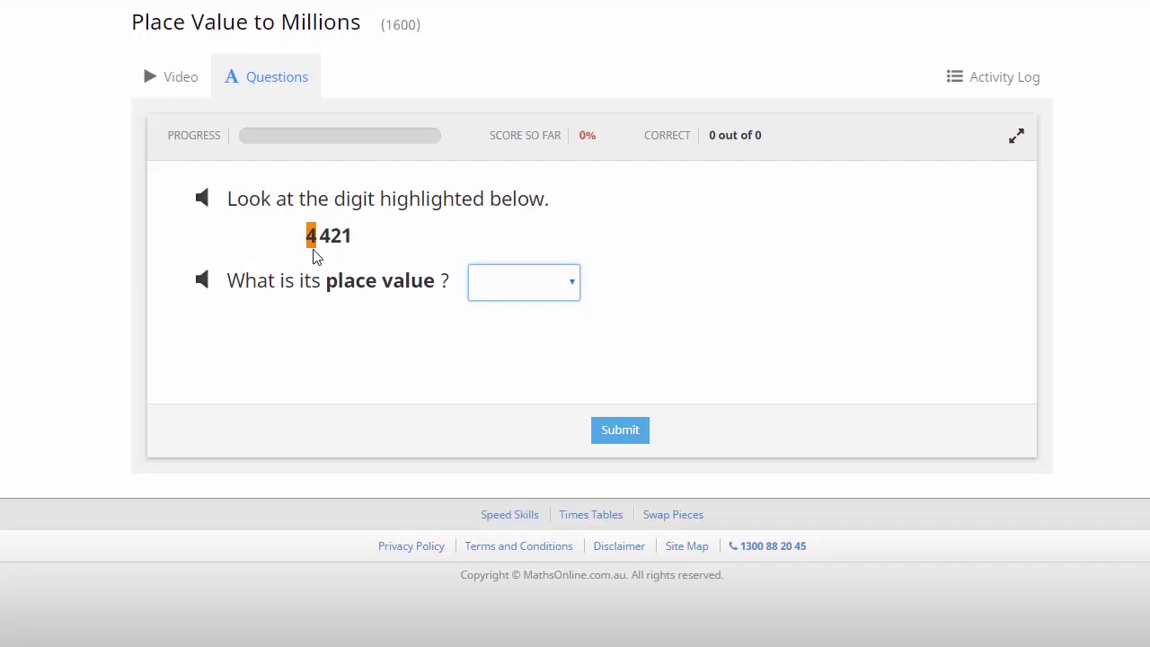
Answer the 4421 question with place value 1,000s and value 4000, then go to the next question.
left_click(576, 286)
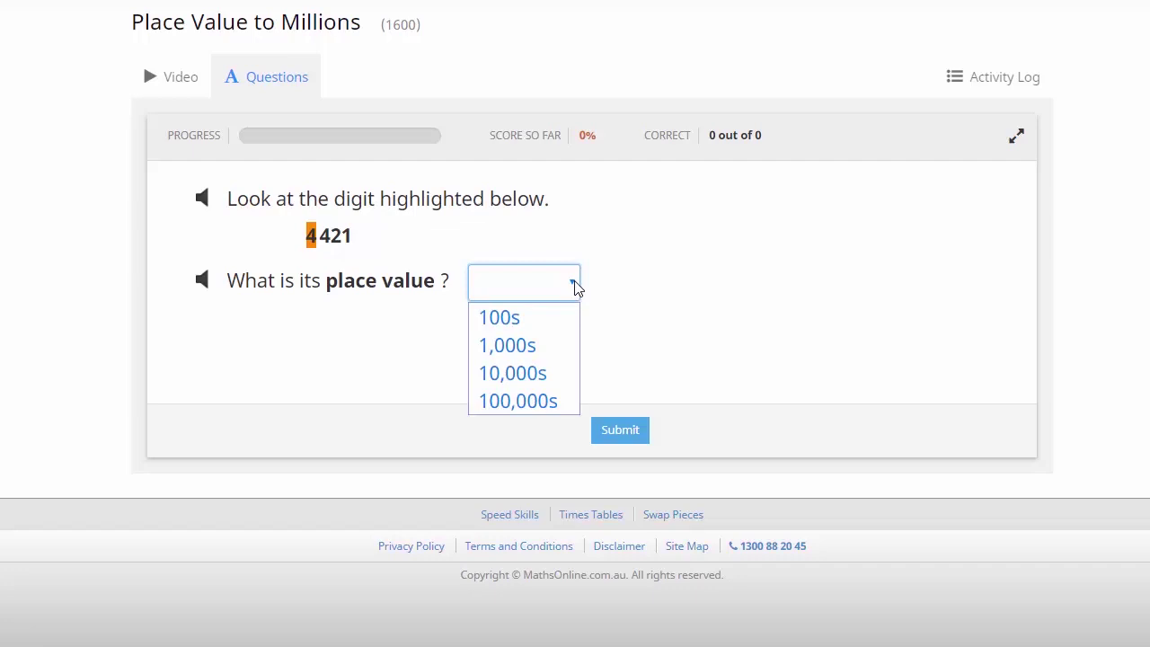
left_click(532, 341)
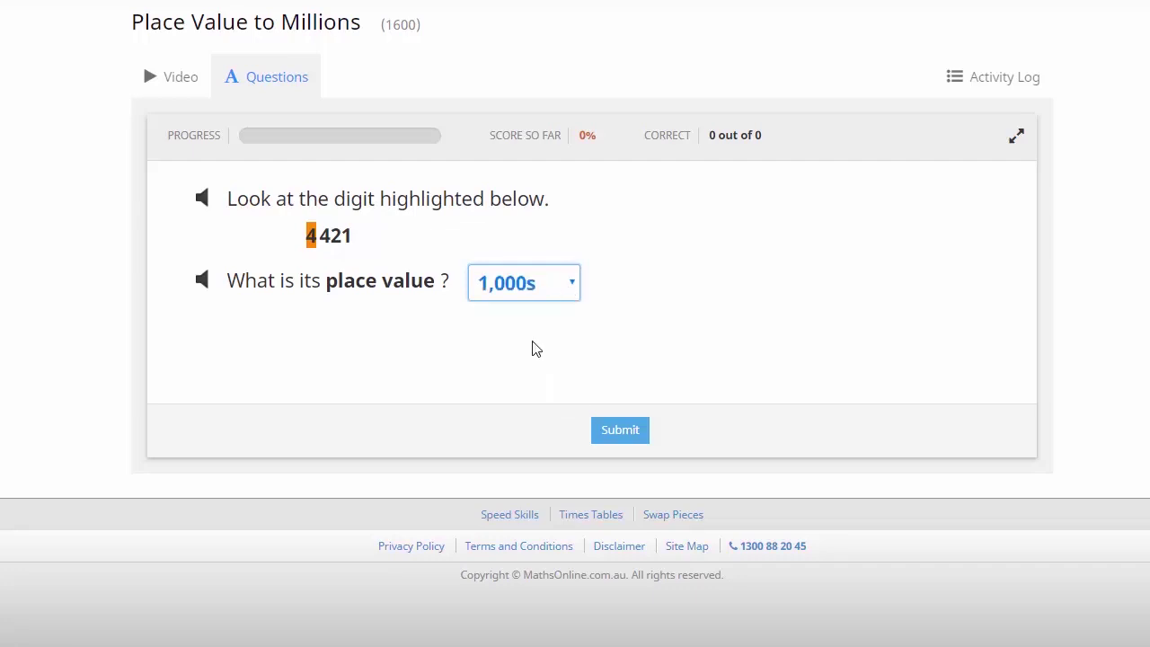
left_click(614, 426)
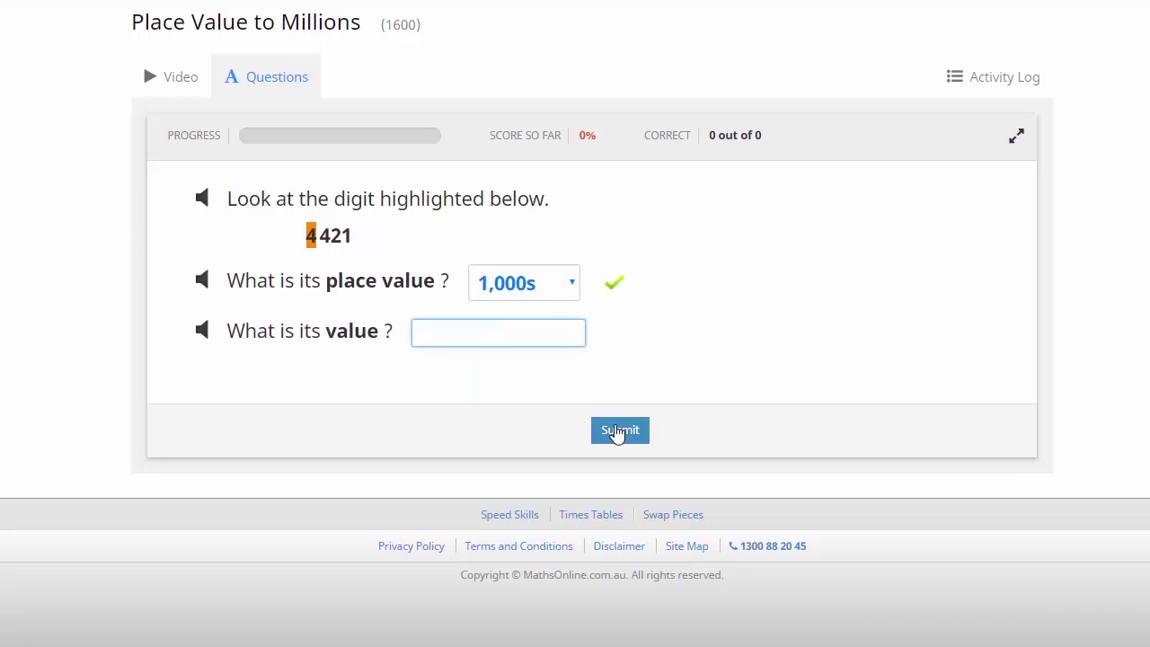
type("4000")
left_click(617, 431)
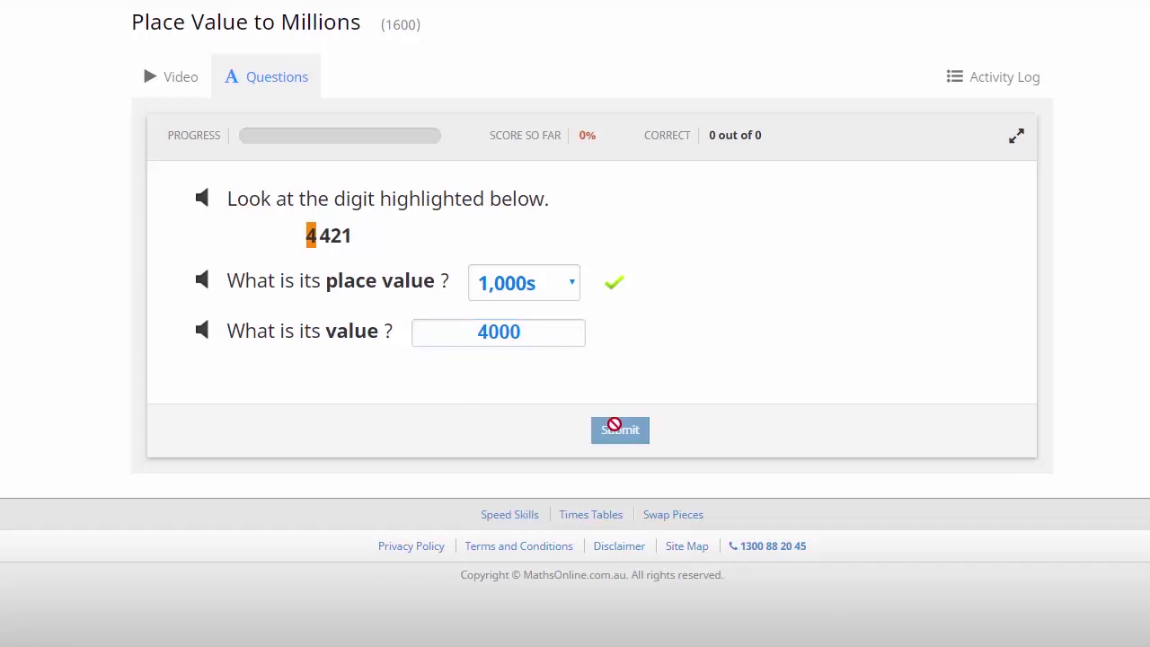
left_click(617, 431)
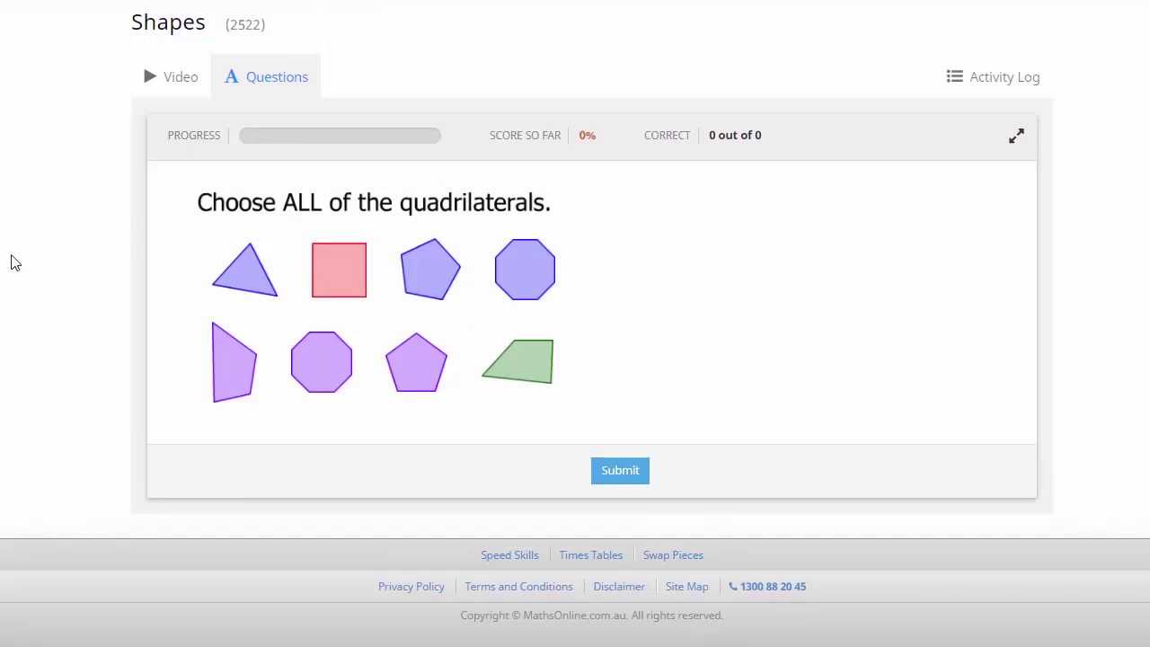
Select the purple four-sided shape, pink square and green quadrilateral, then submit them.
left_click(236, 379)
left_click(334, 271)
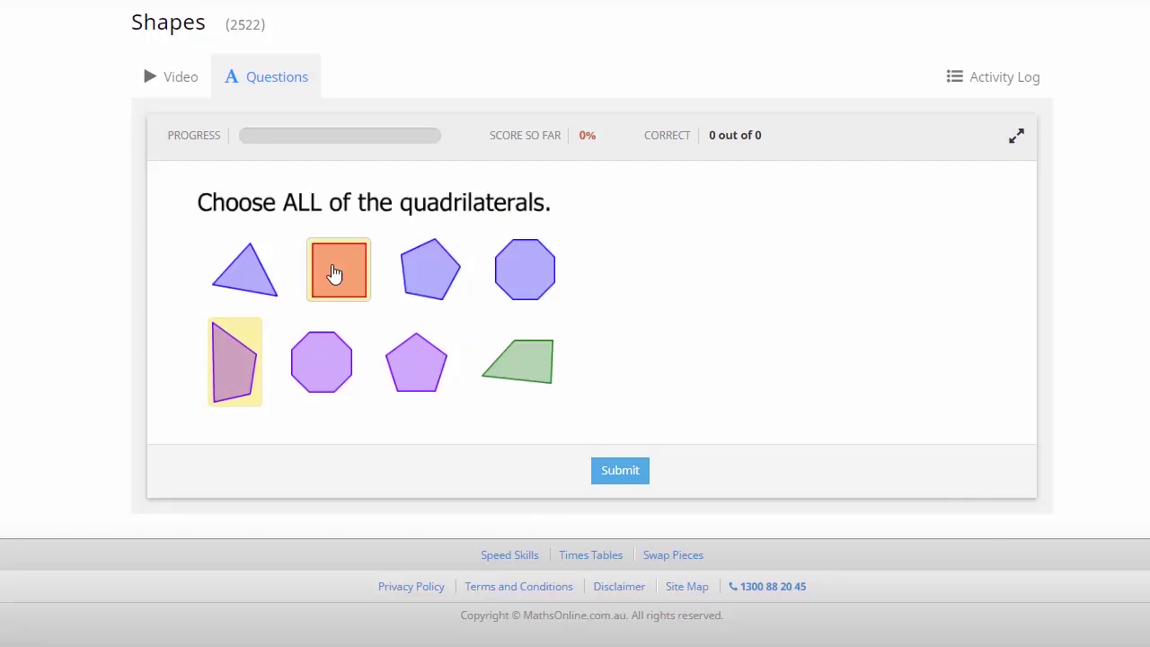
left_click(535, 374)
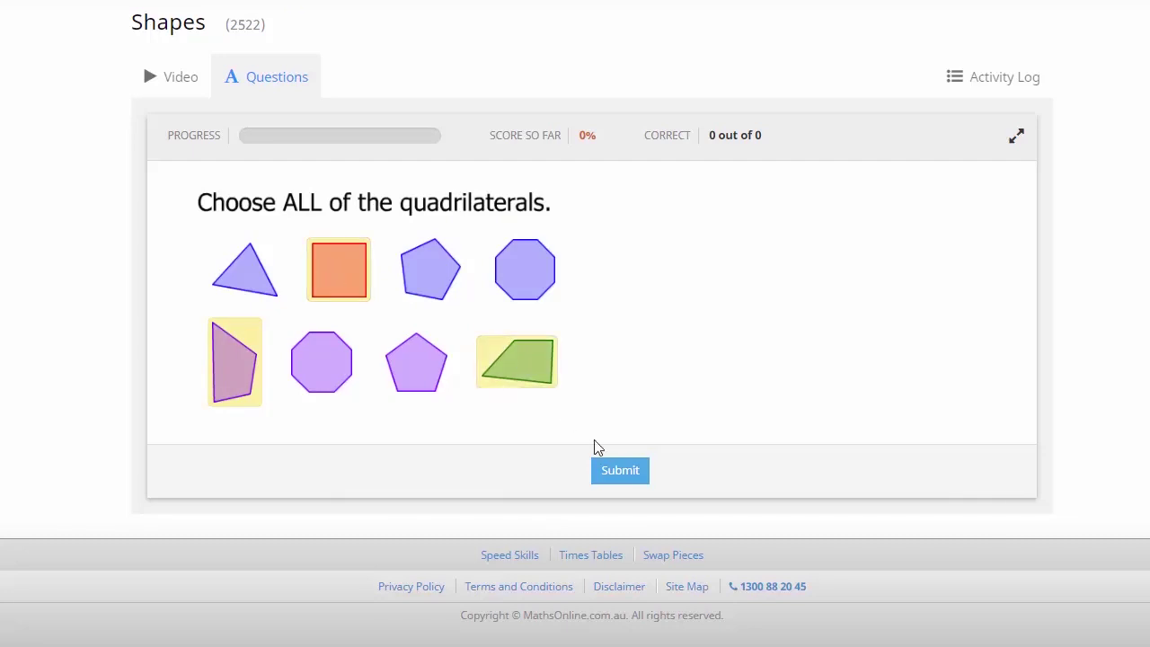
left_click(612, 471)
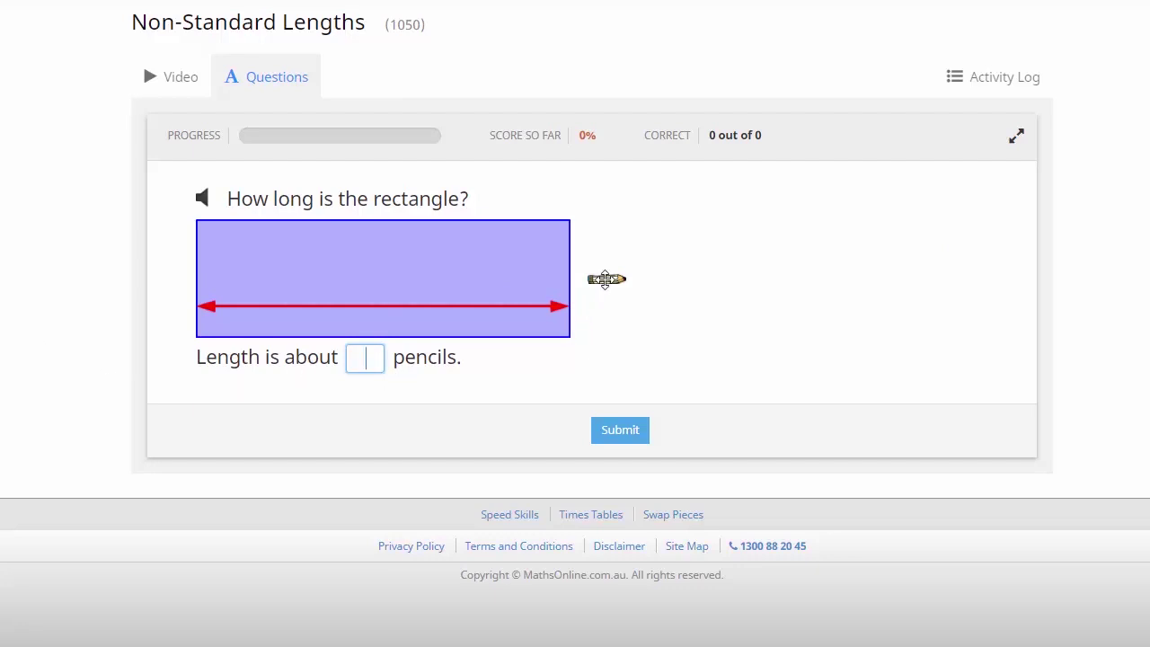
Line the rectangle's bottom edge with pencils and submit a length of 10 pencils.
left_click_drag(607, 279, 216, 330)
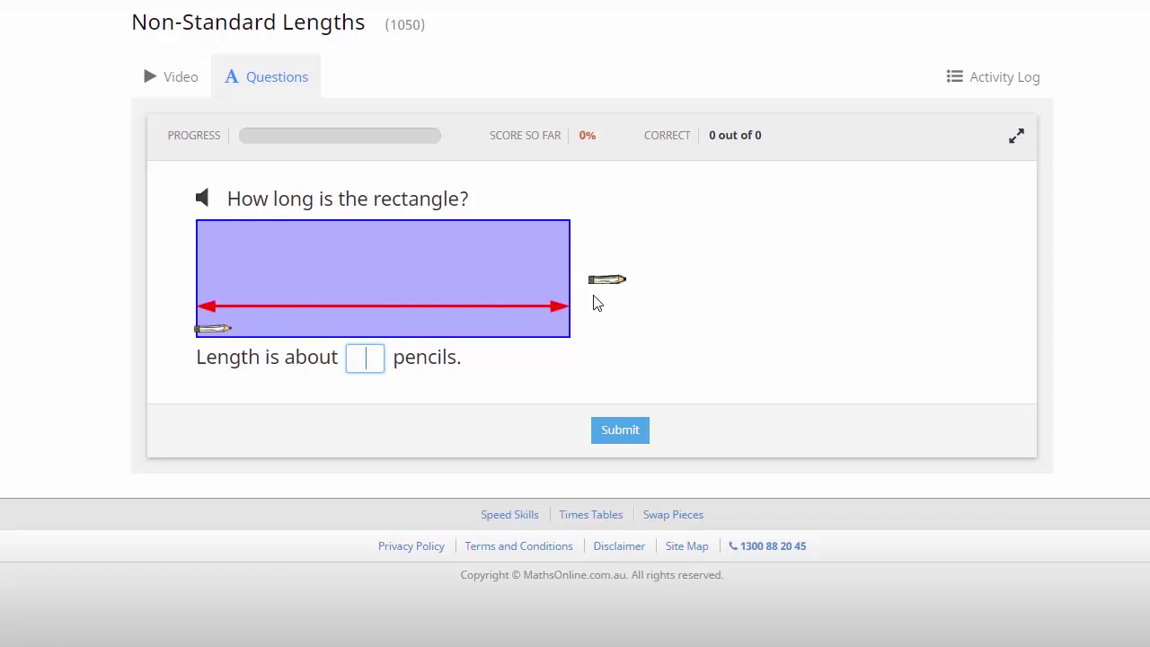
left_click_drag(601, 278, 248, 332)
mouse_move(603, 279)
left_mouse_down()
mouse_move(578, 321)
mouse_move(554, 325)
left_mouse_up()
left_click(368, 362)
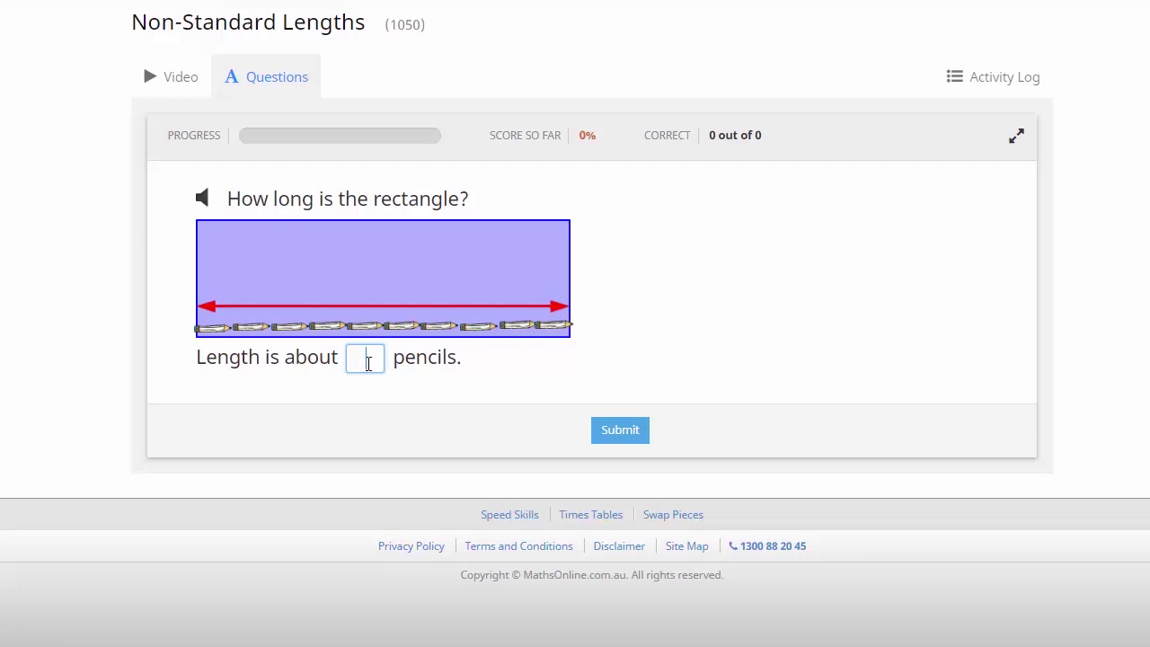
type("10")
left_click(610, 433)
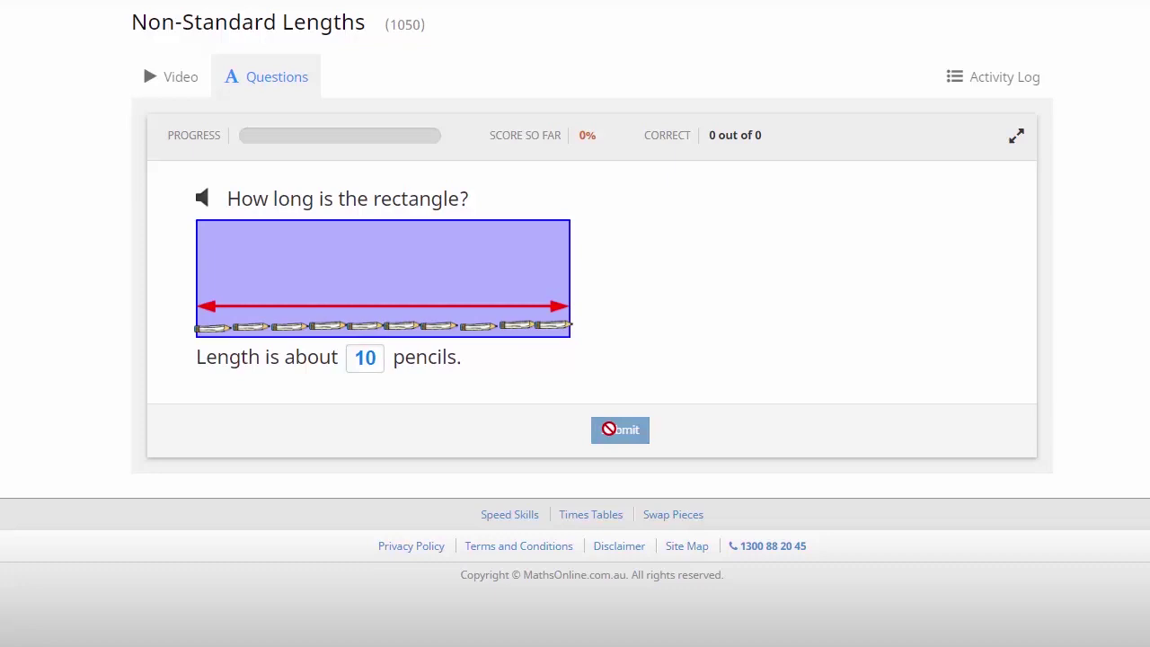